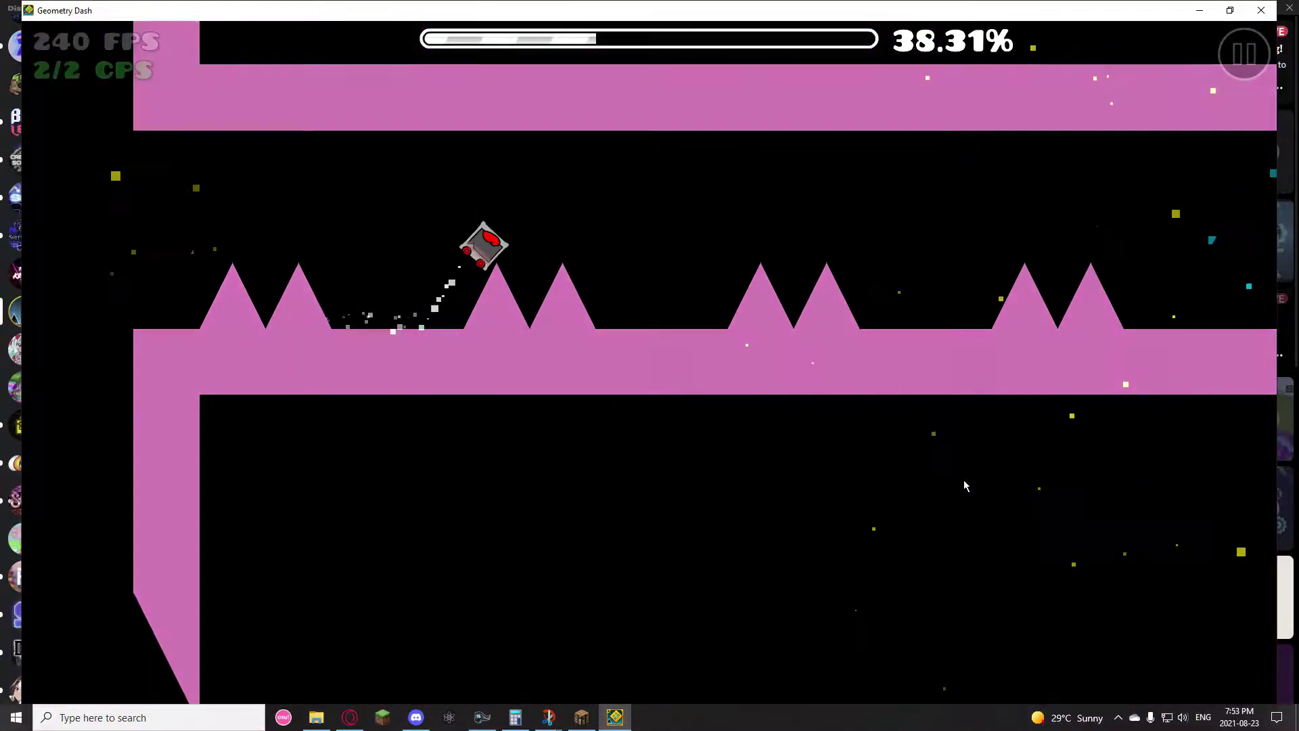
click(964, 480)
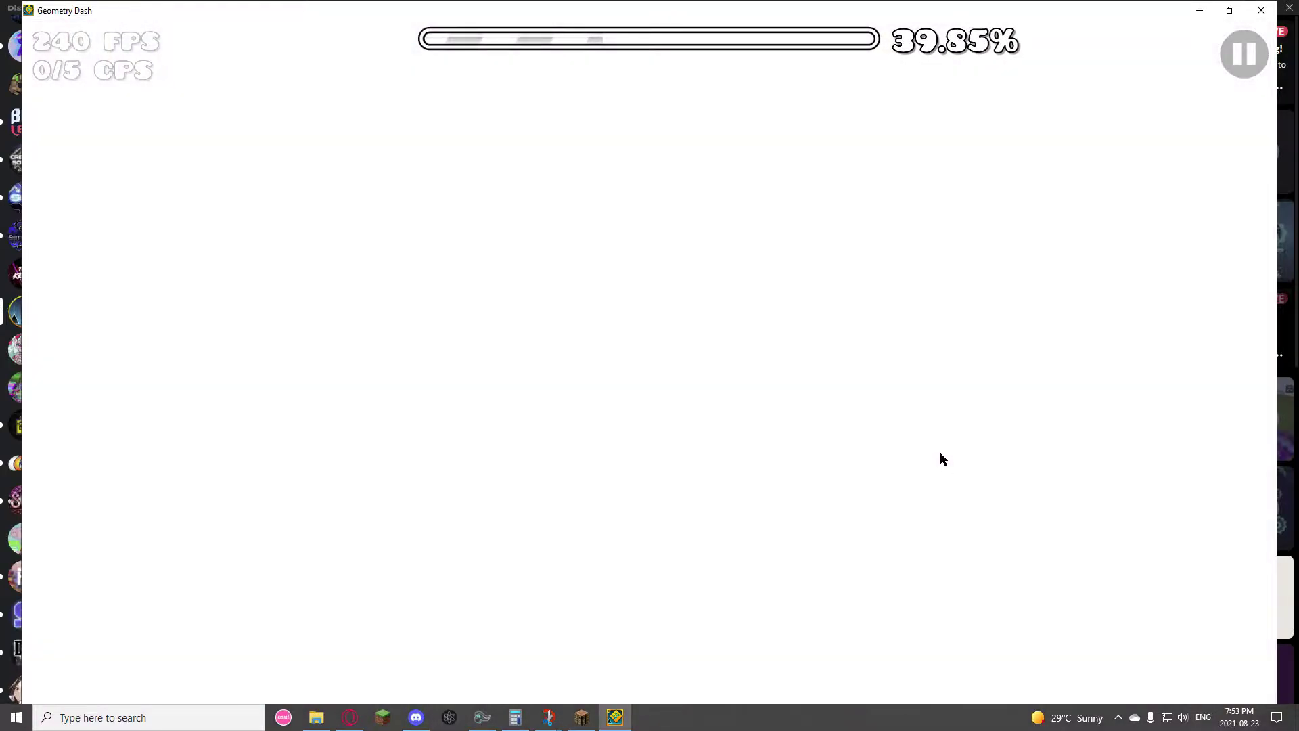
Jump the cube through the spike corridors, gravity-flip portals and jump pad
click(944, 458)
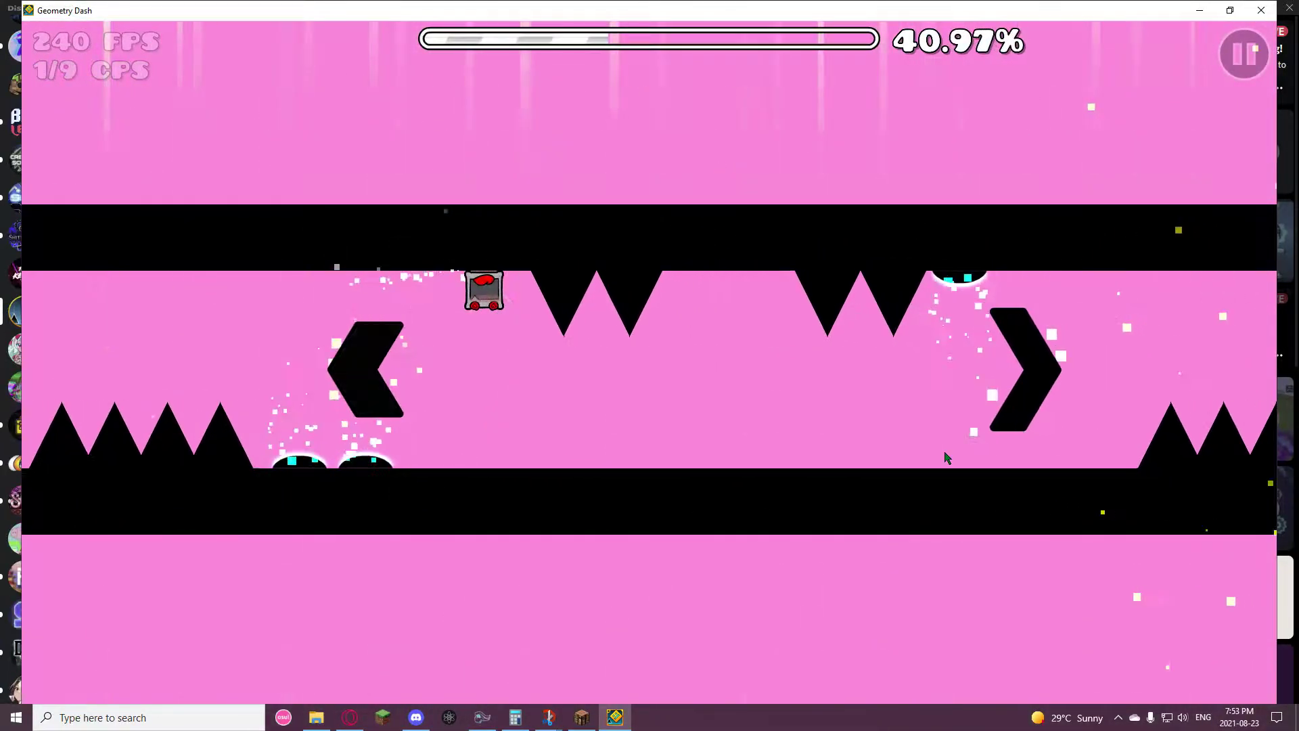
click(945, 457)
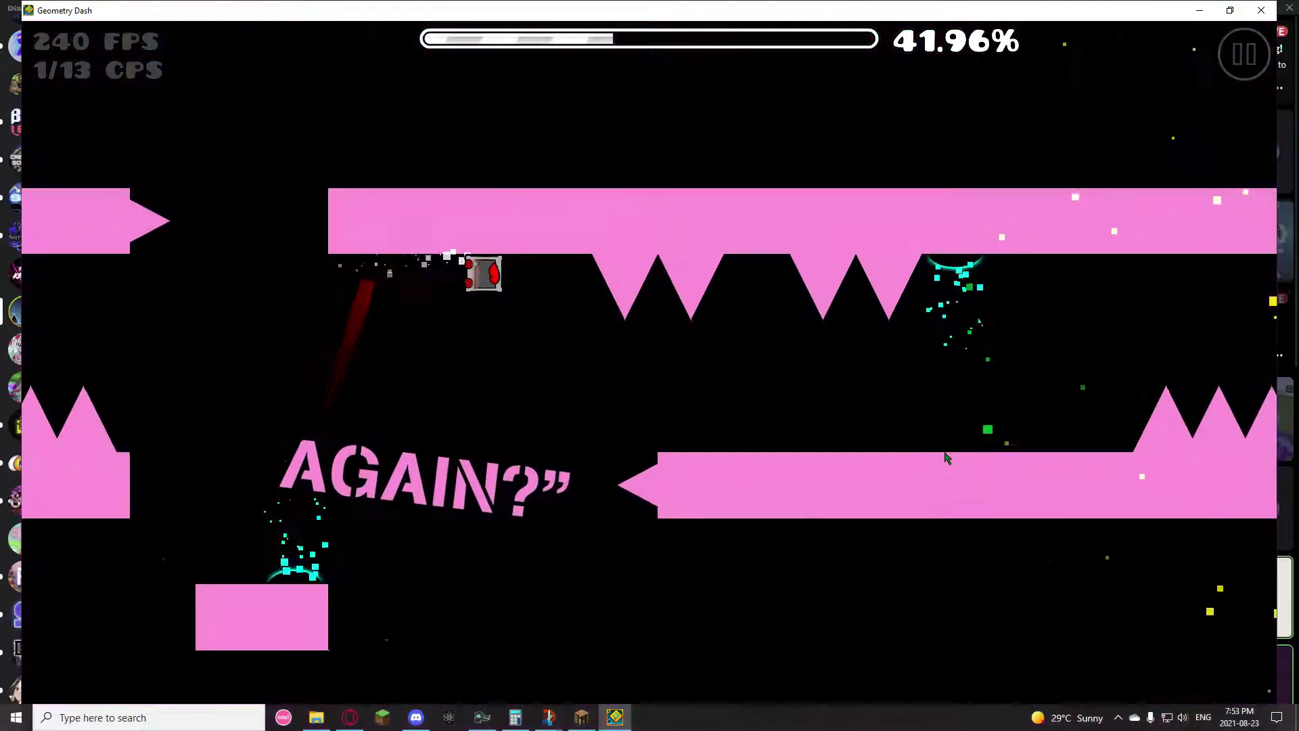
click(945, 458)
click(945, 458)
click(944, 458)
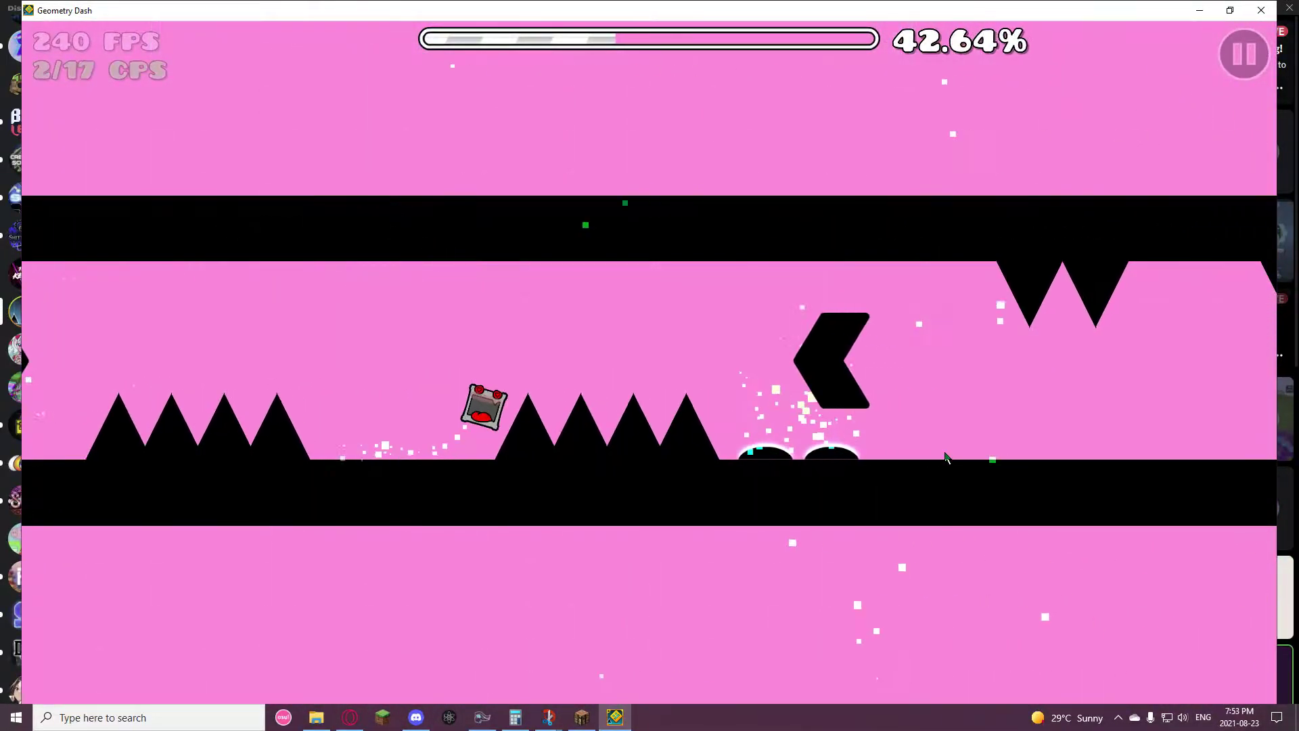
click(945, 457)
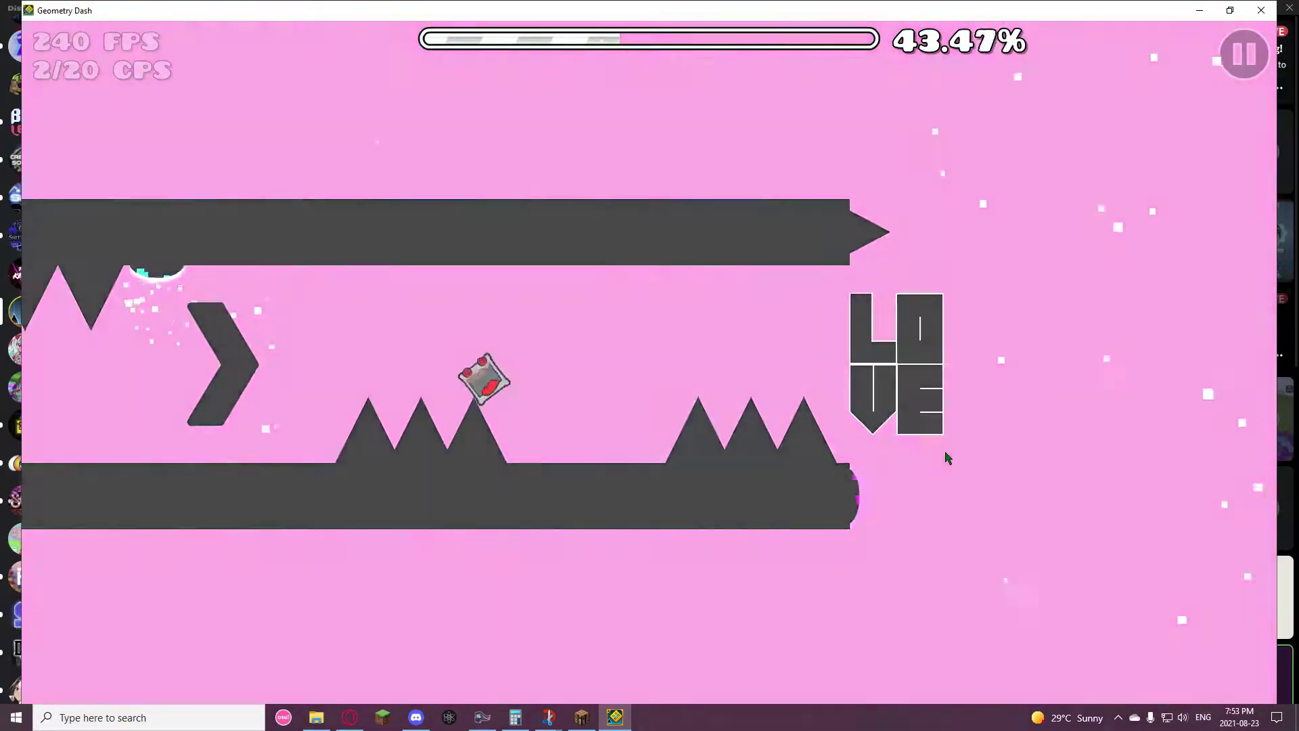
click(945, 458)
click(945, 458)
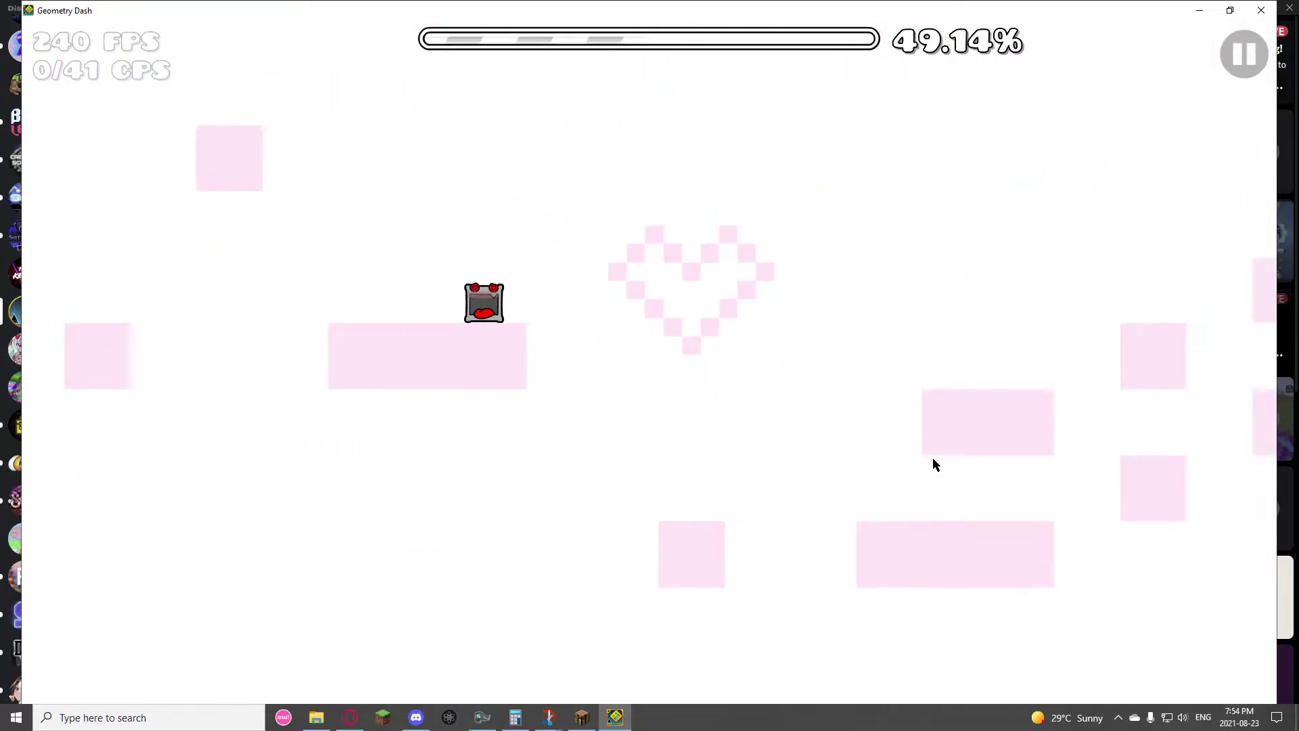
Hop across the faded pink blocks and pixel hearts, hitting the orb into the pink section
click(932, 458)
click(933, 458)
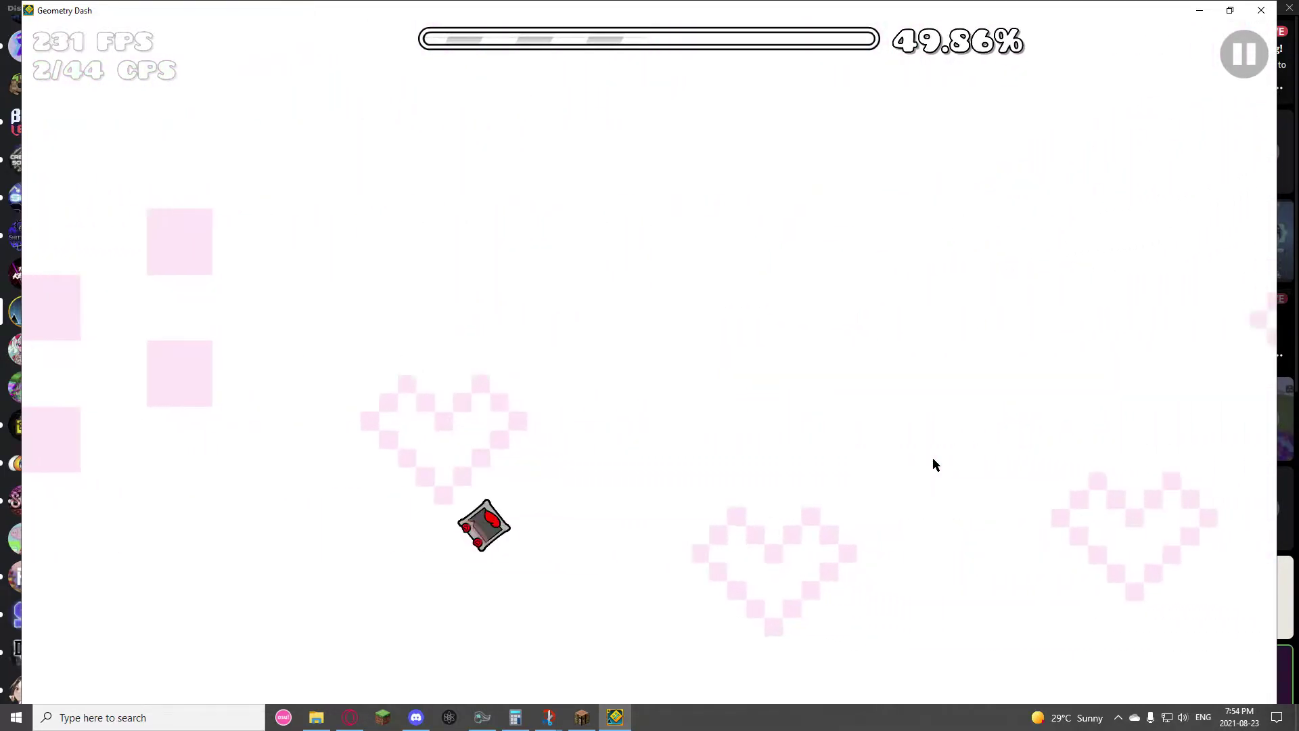
click(933, 457)
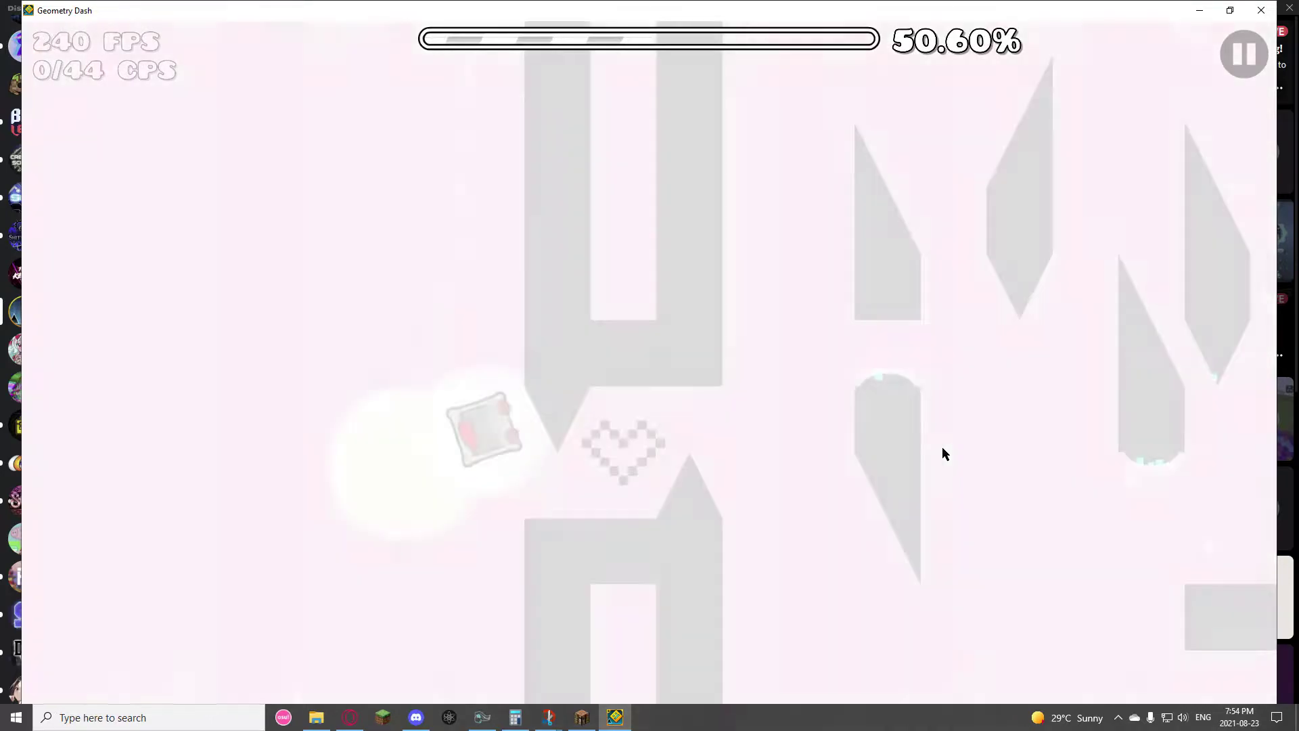
click(942, 454)
Hit the pink orb and jump ring, then launch over the lightning stretch into the purple section
click(943, 454)
click(942, 454)
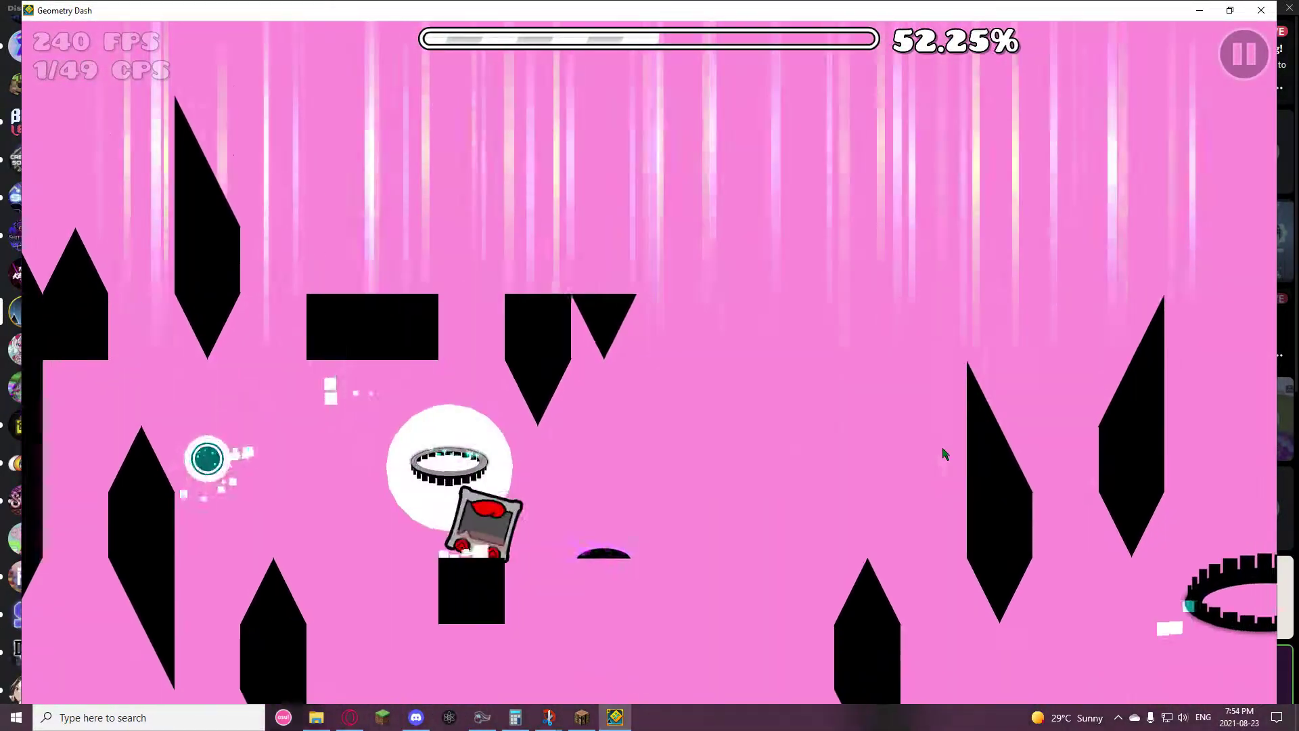
click(943, 453)
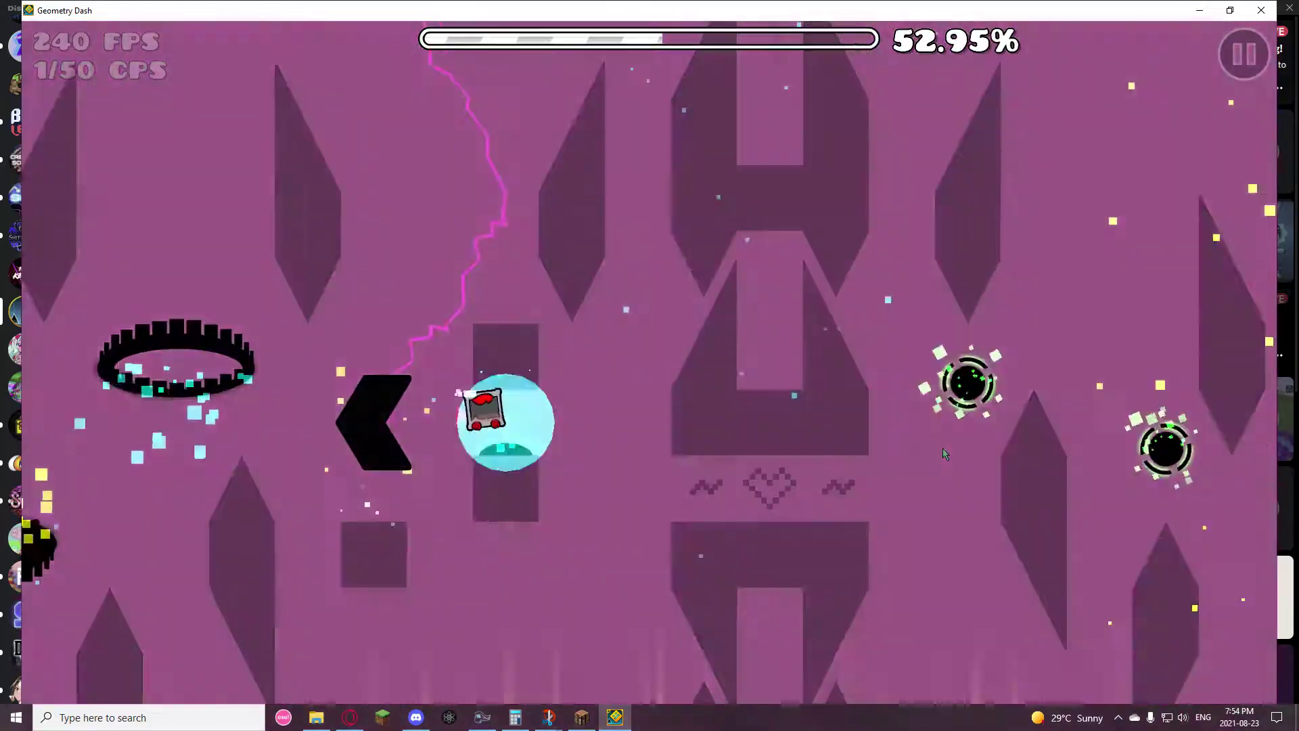
click(942, 454)
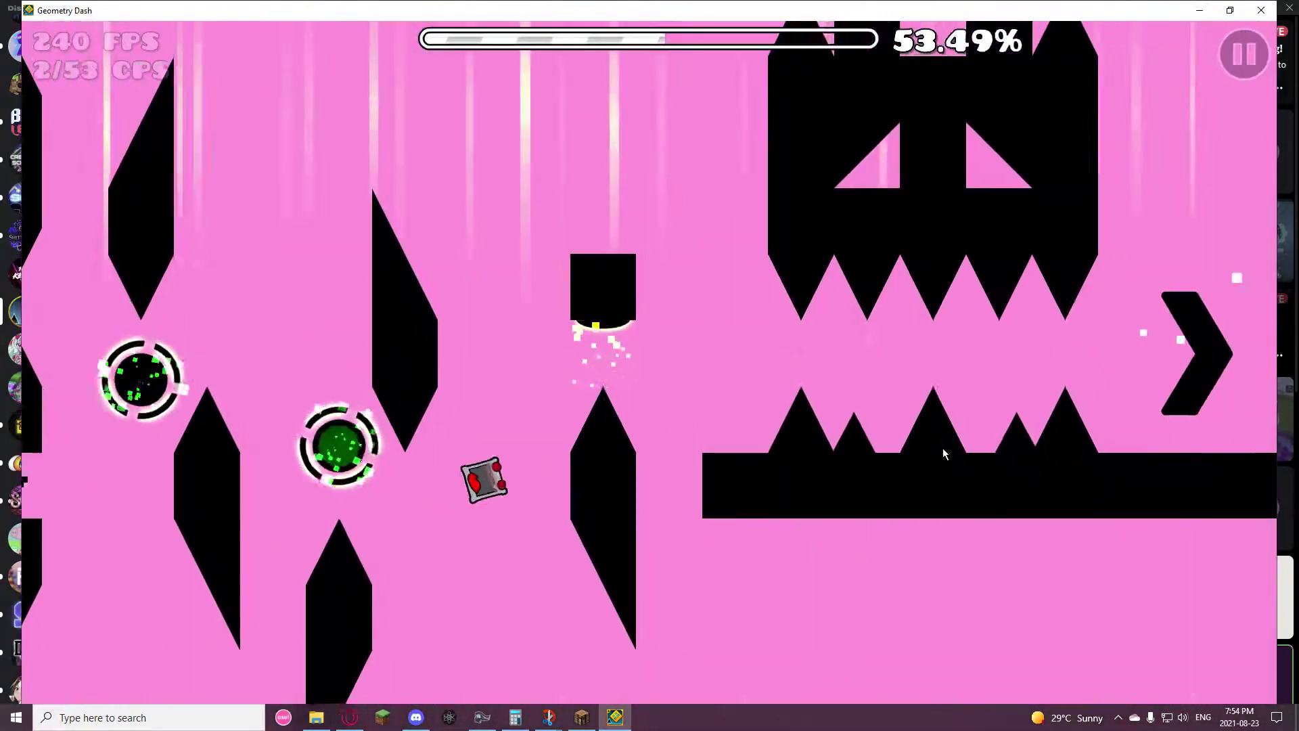
click(943, 454)
click(943, 454)
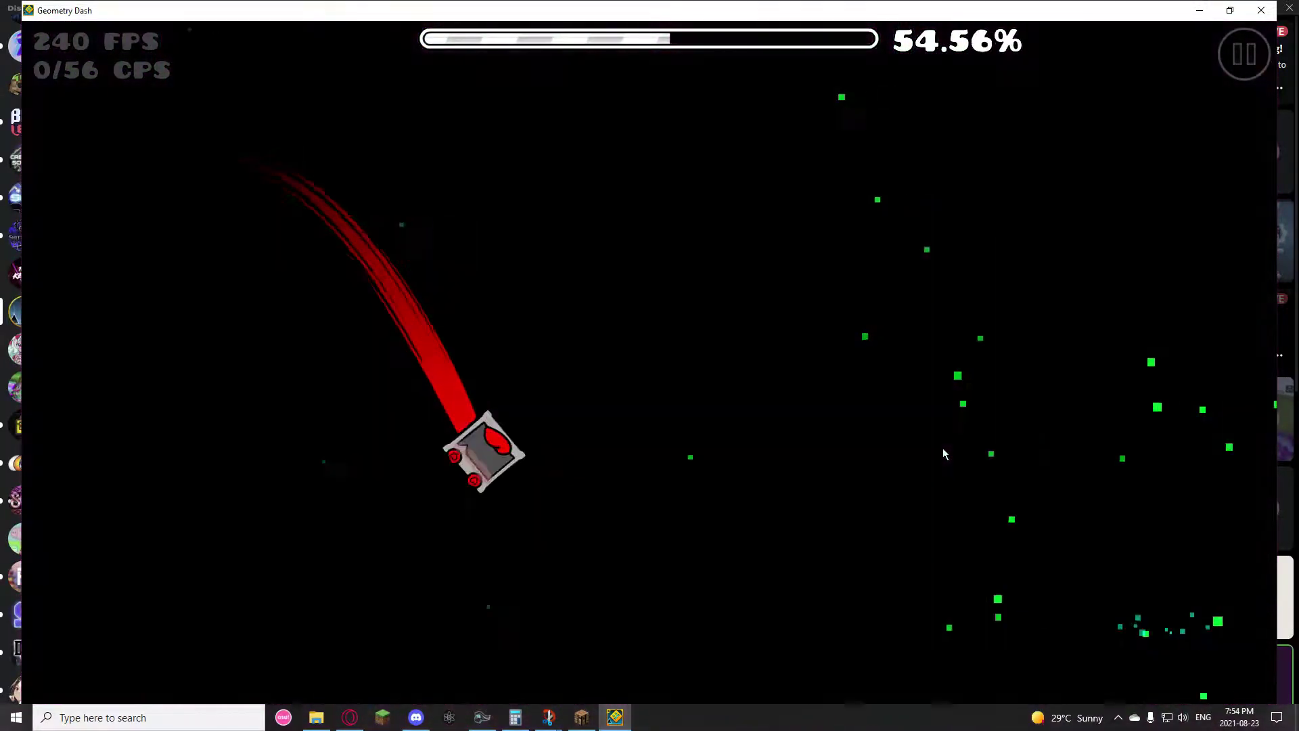
click(943, 454)
Take the purple orb, jump rings, green gravity orb and blue orb through the dark section
click(943, 453)
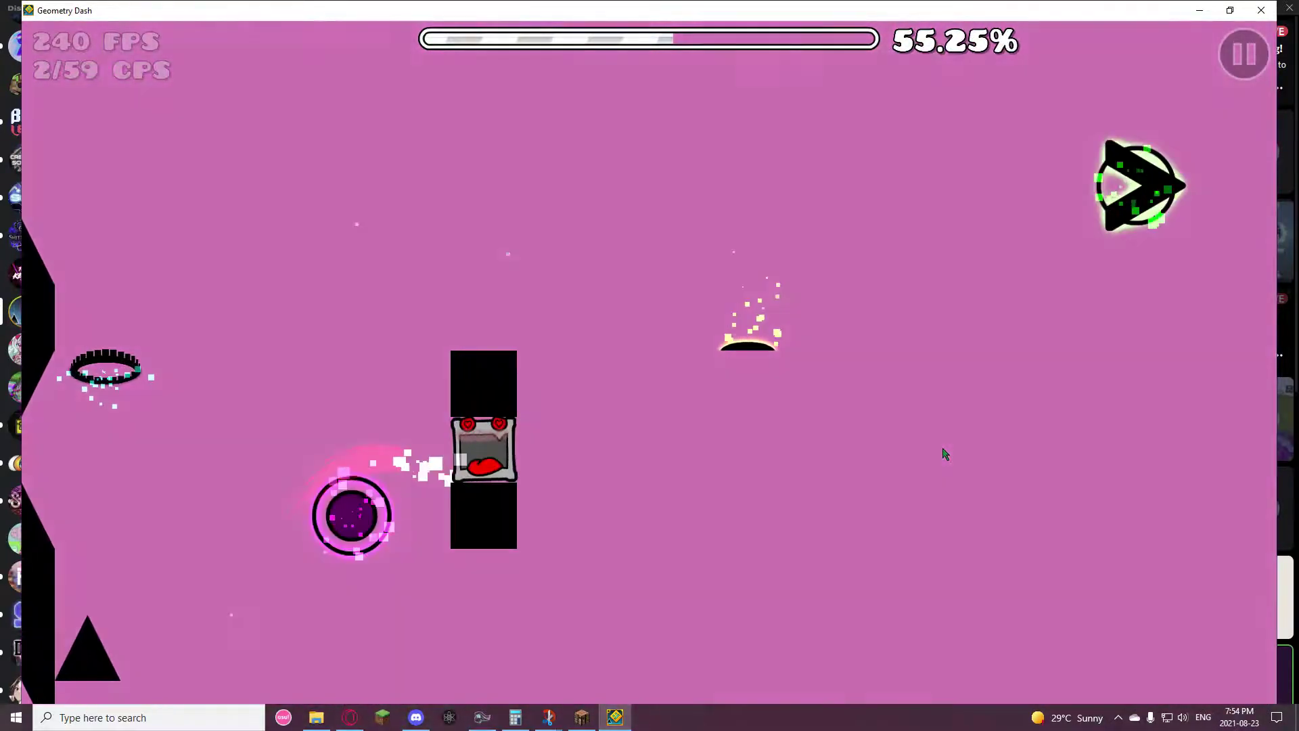
click(943, 454)
click(943, 453)
click(943, 453)
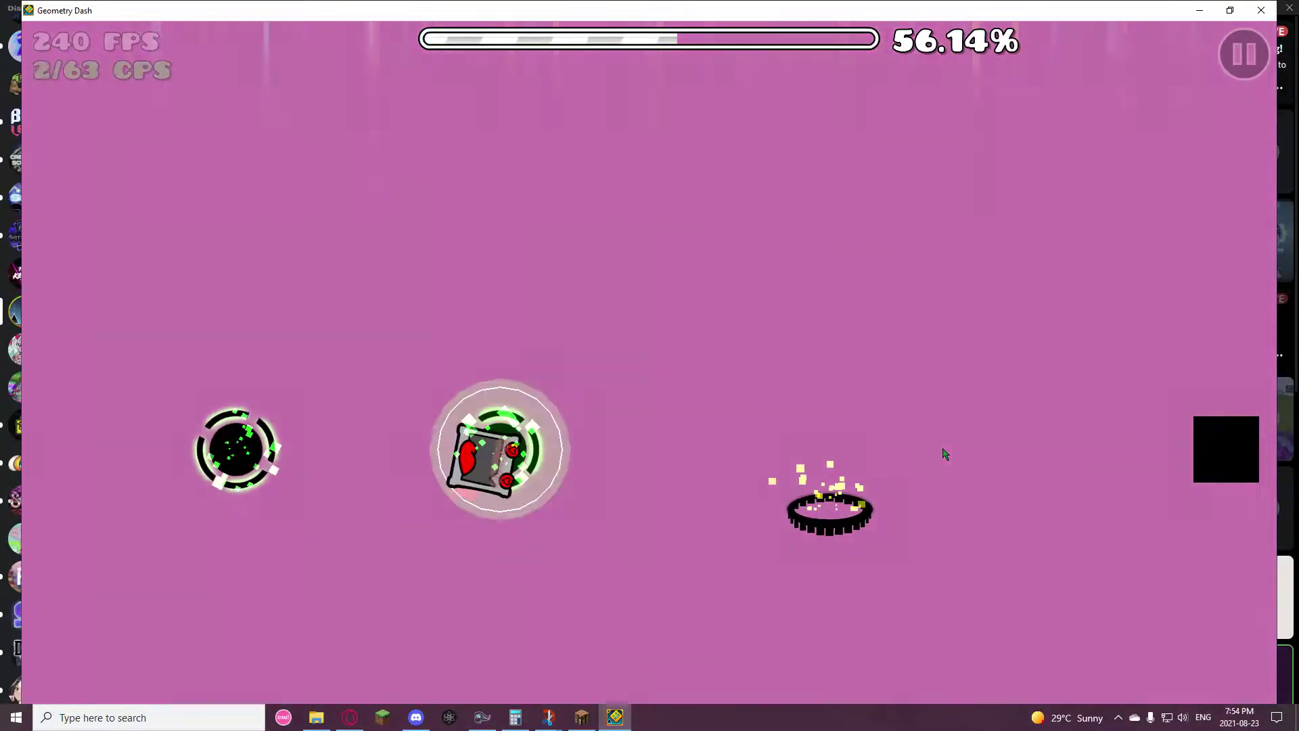
click(942, 453)
click(943, 454)
click(943, 453)
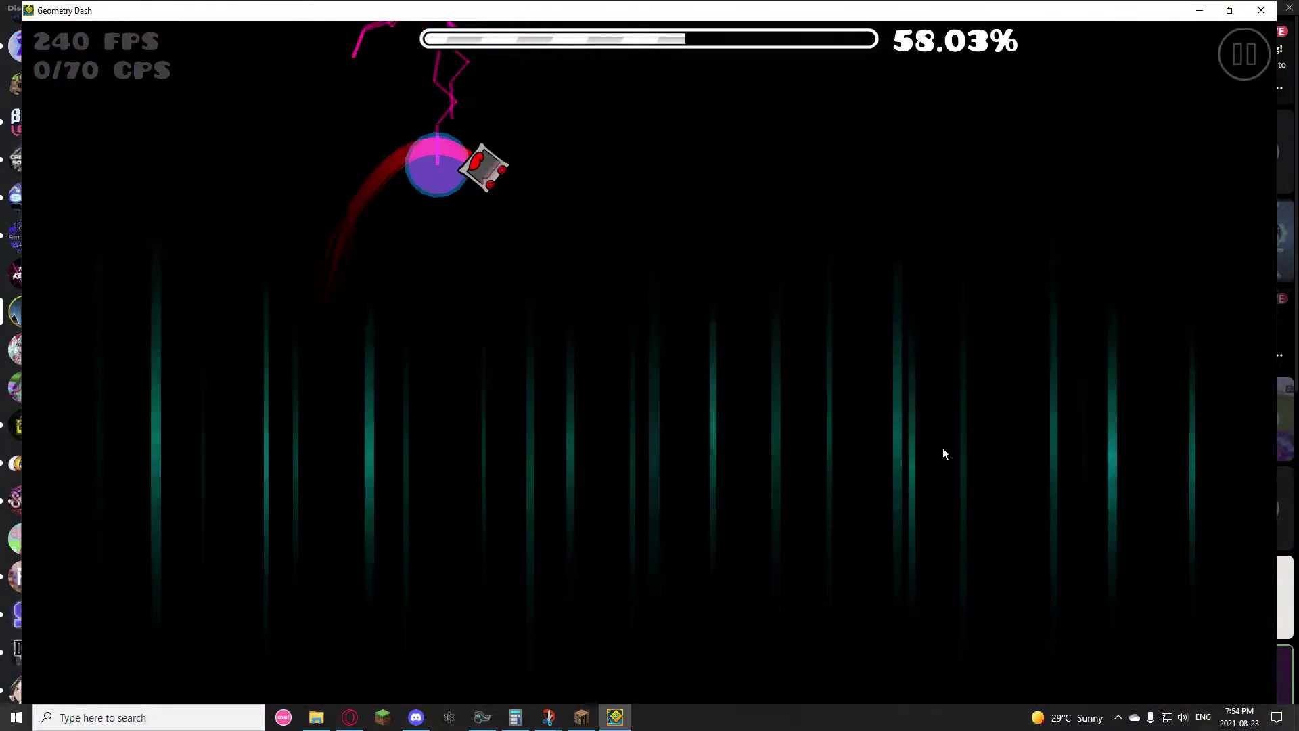
click(942, 454)
click(944, 454)
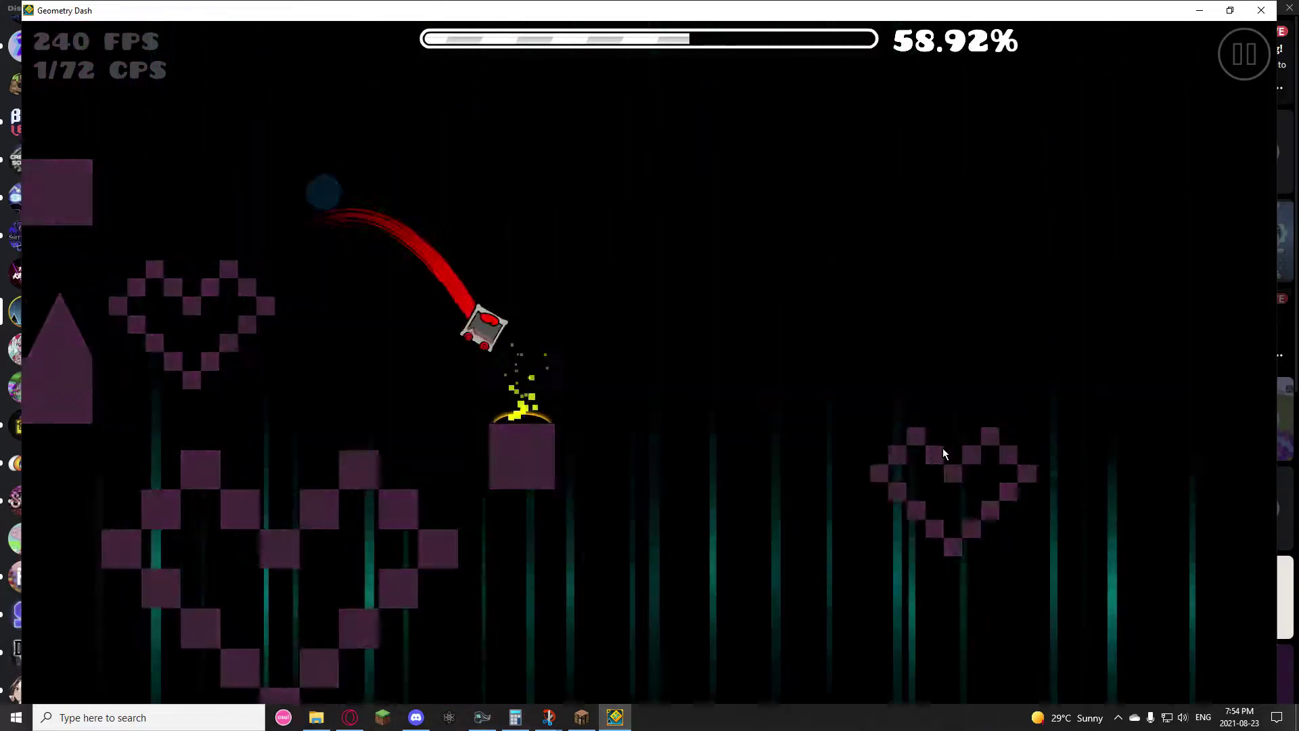
Hit the orbs into the pink maze, including the black orbs between spikes and the pink orb
click(950, 453)
click(950, 454)
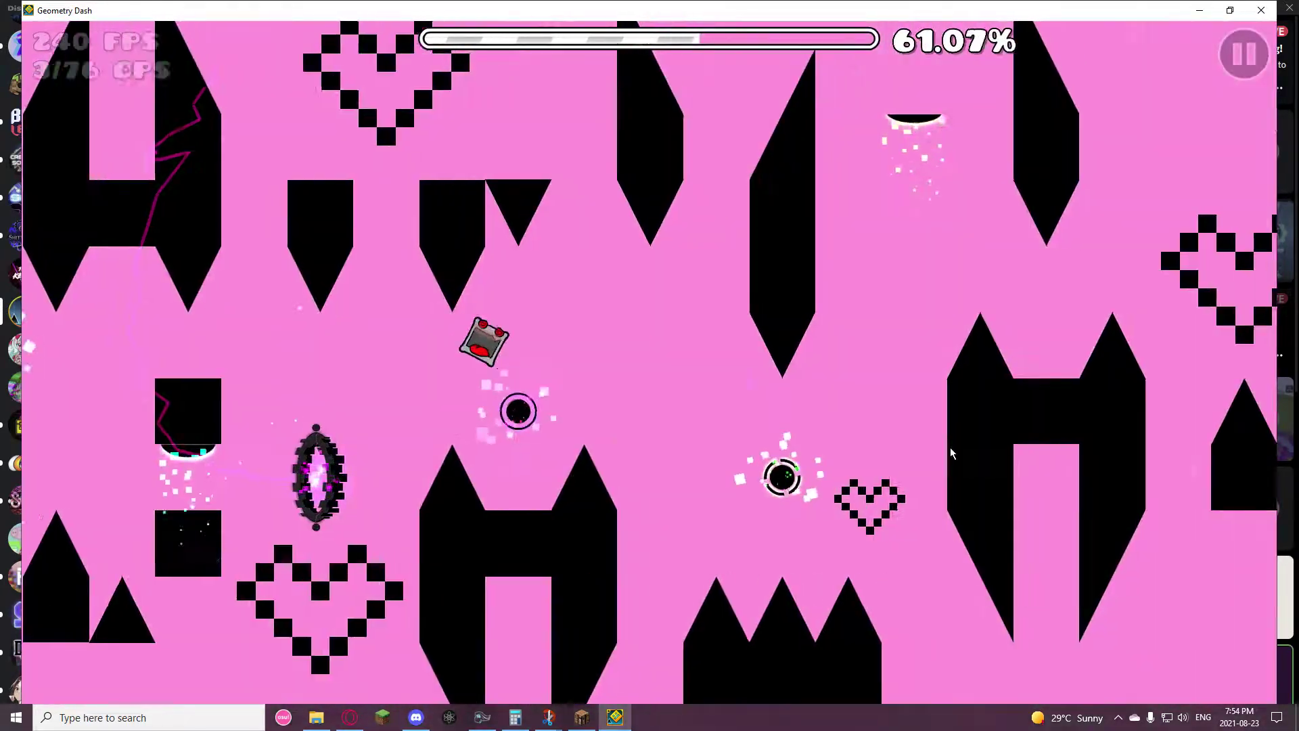
click(950, 454)
click(950, 454)
click(950, 453)
click(951, 454)
click(950, 454)
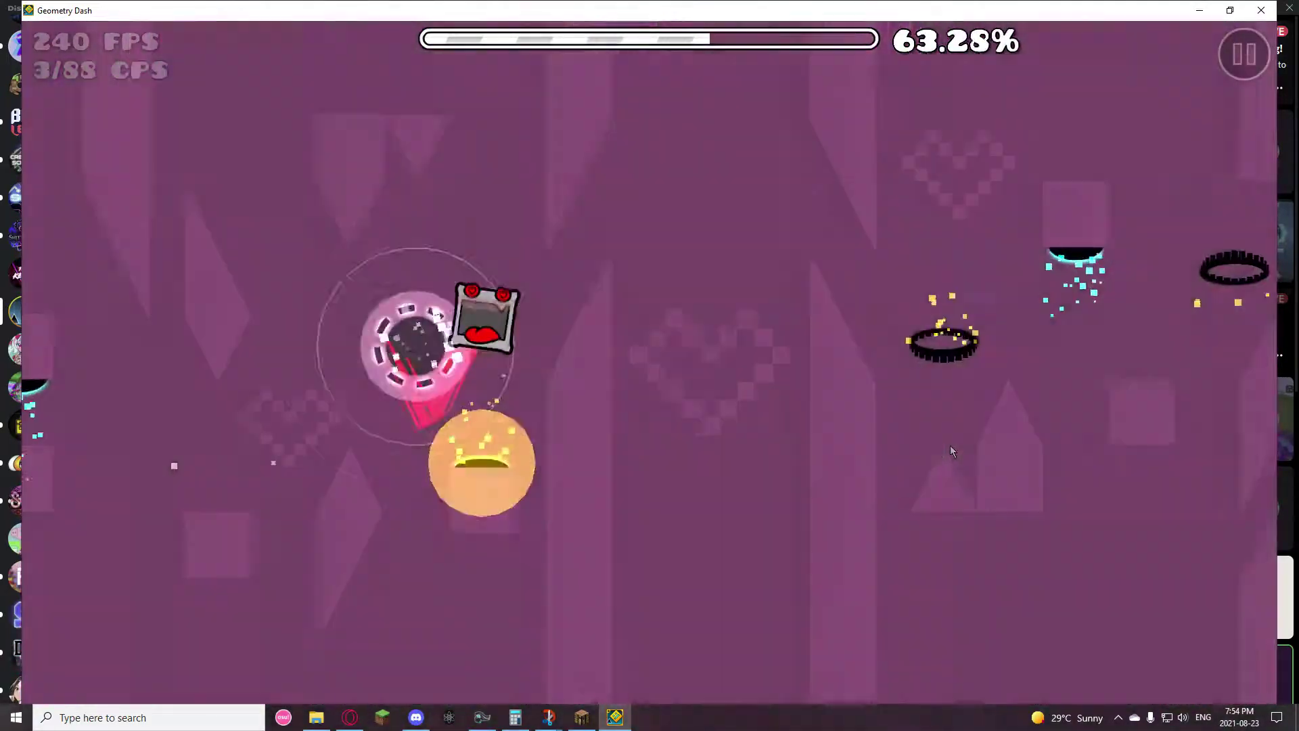
Pass the rings by the hearts and the purple orb, then jump through the final stretch to about 67%
click(950, 446)
click(950, 445)
click(950, 446)
click(951, 444)
click(951, 443)
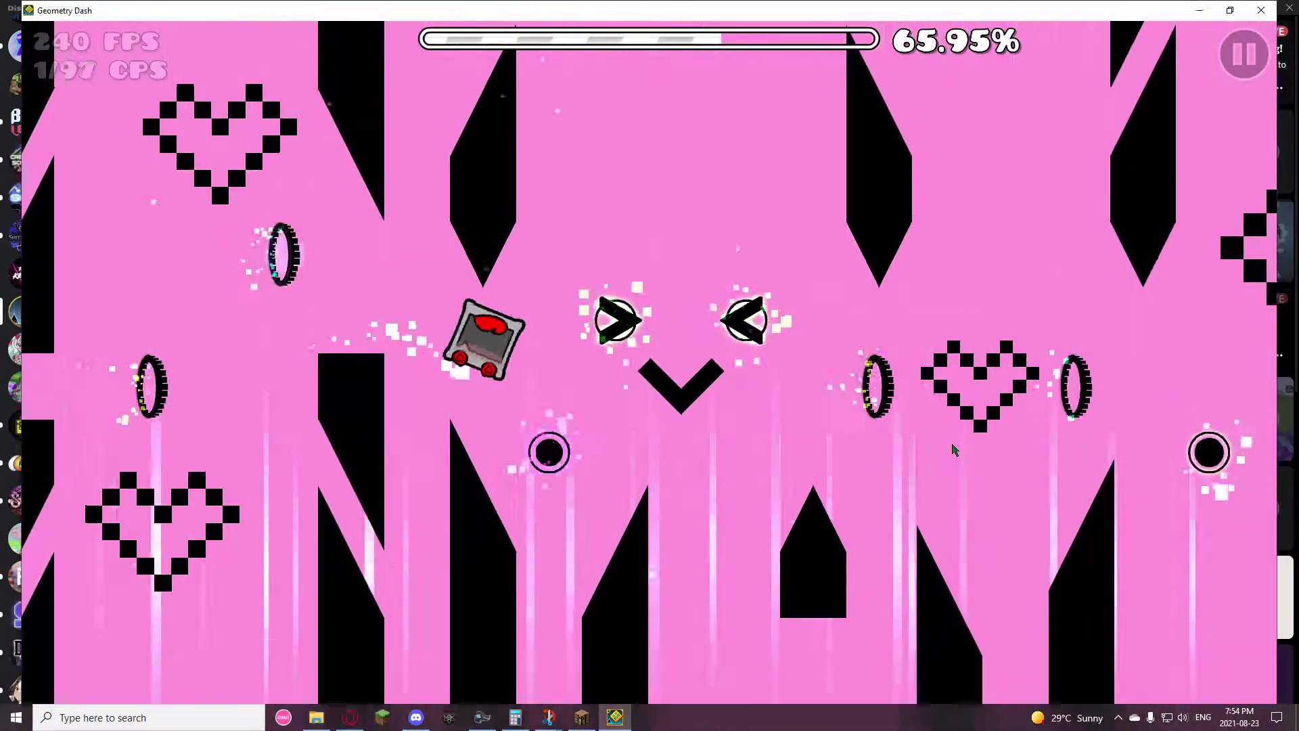
click(952, 444)
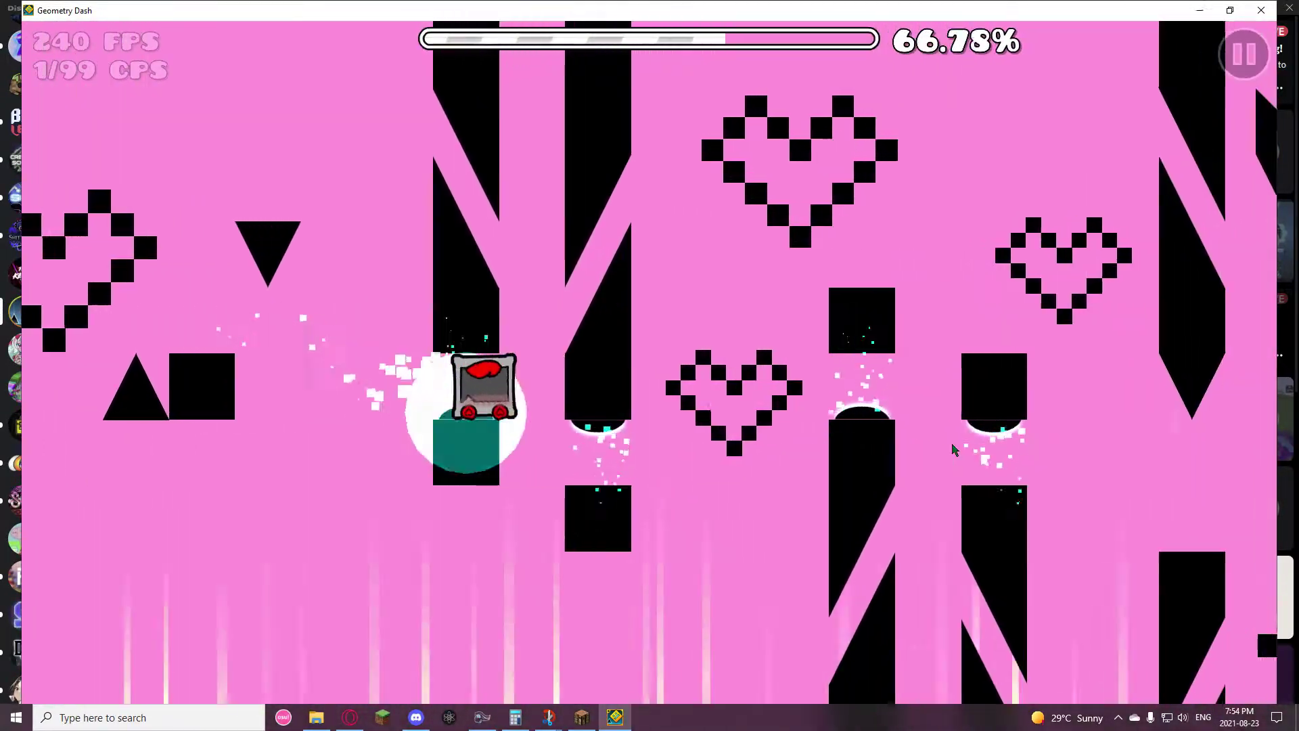
click(954, 450)
click(954, 449)
key(Escape)
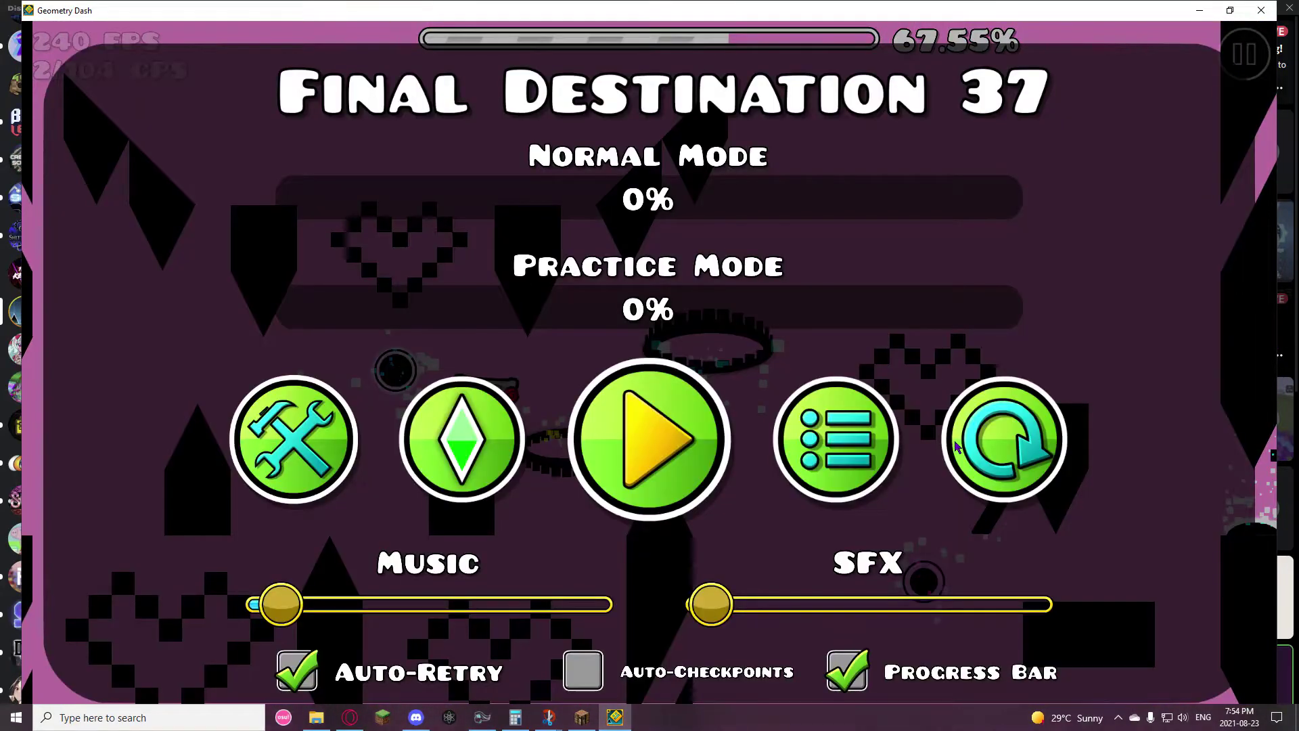